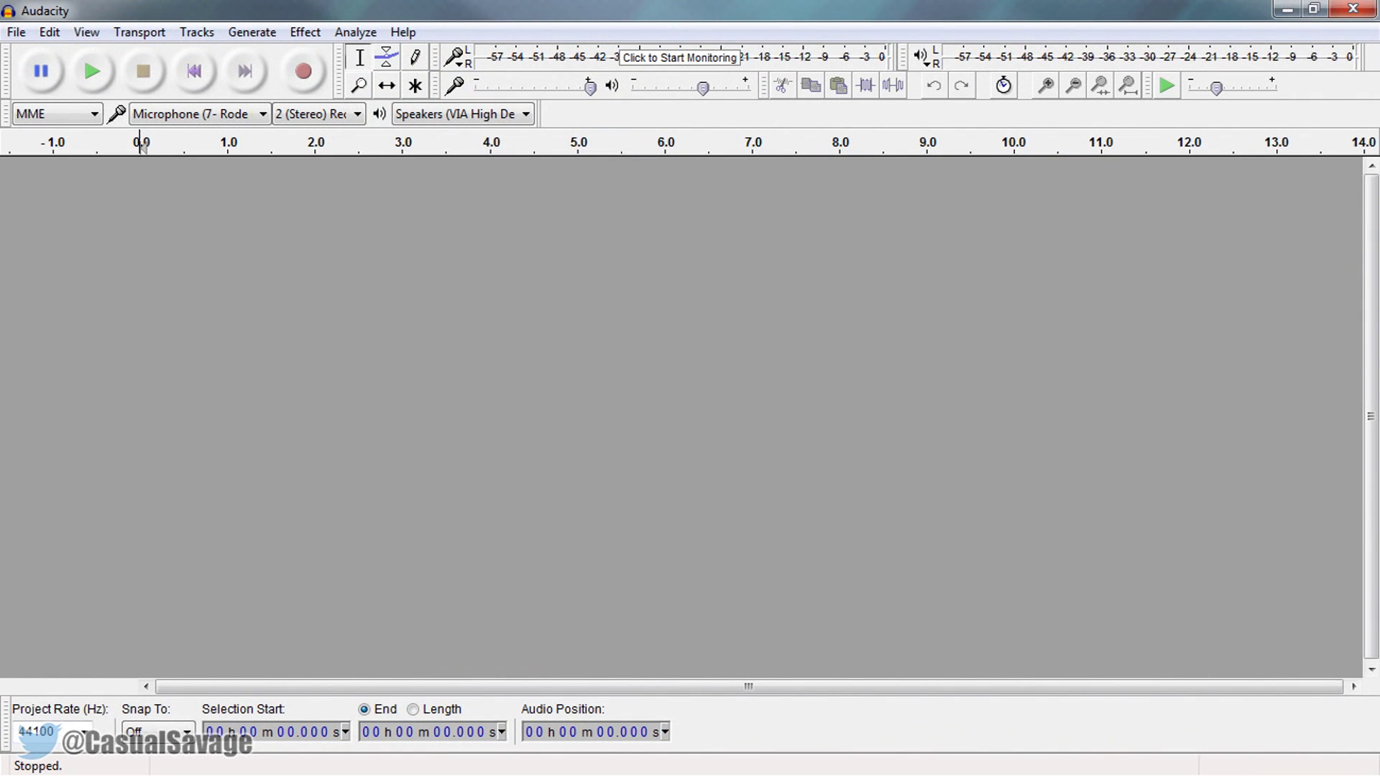
Step: Import the ES_Aurora MP3 song and start playing it from the beginning
{"action": "left_click_drag", "start_coordinate": [3, 337], "coordinate": [123, 342]}
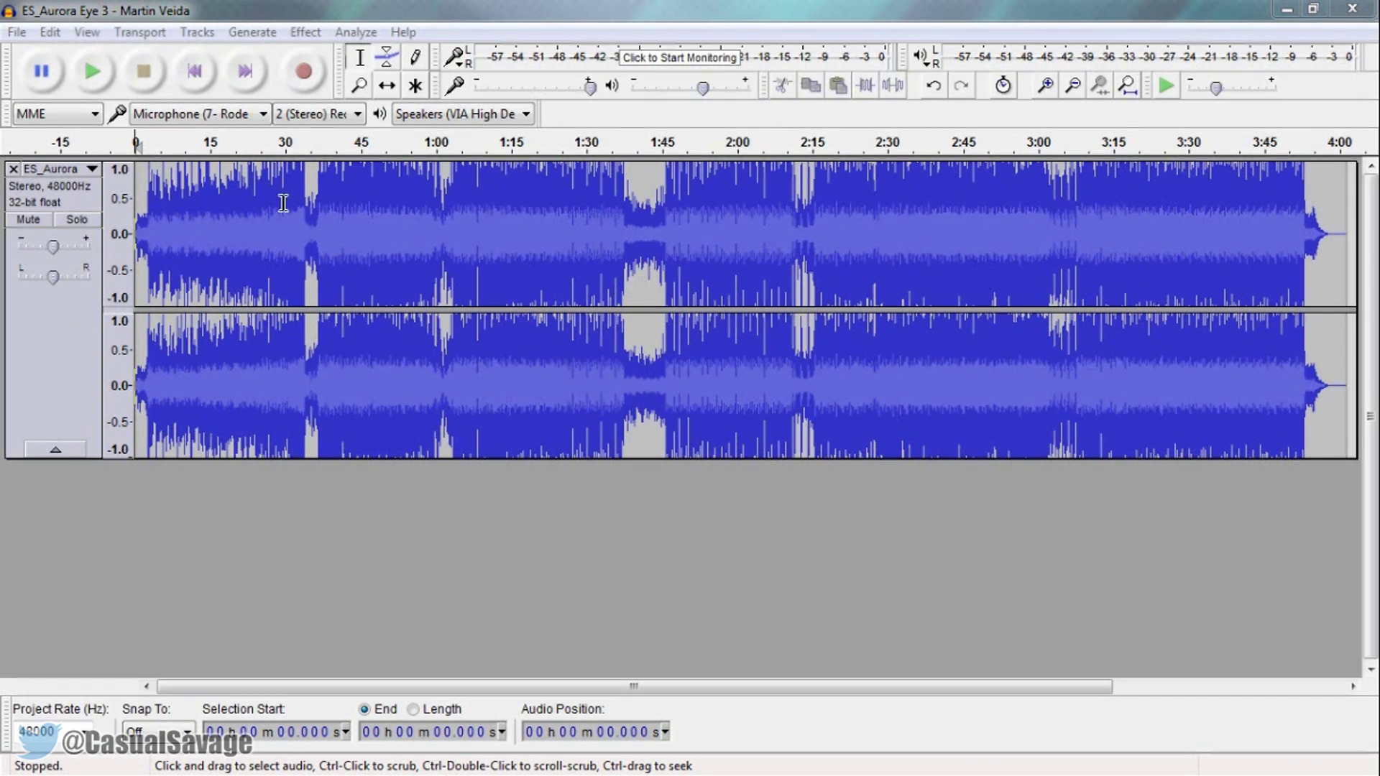
{"action": "left_click", "coordinate": [138, 144]}
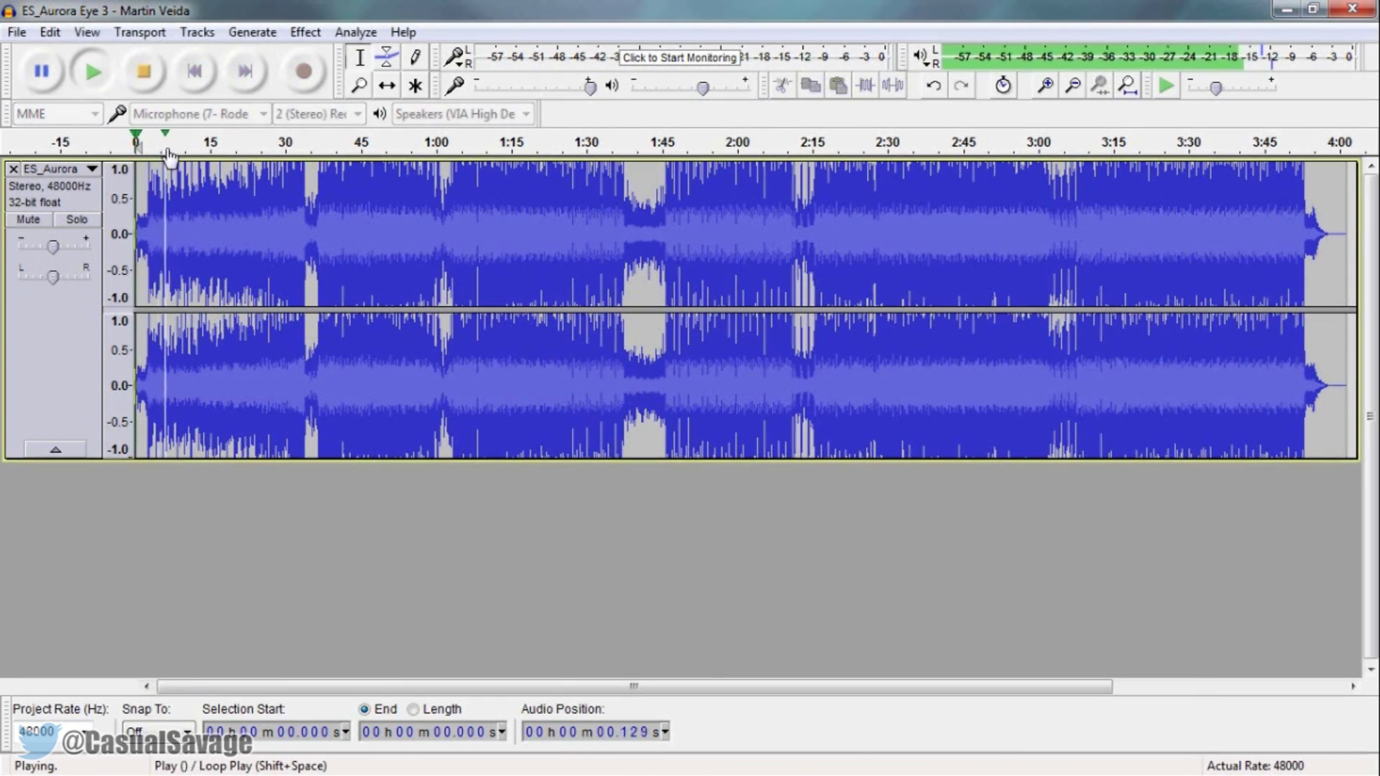
Step: Audition the song at about 5 s, 15 s and 0:33, then stop playback
{"action": "left_click", "coordinate": [153, 144]}
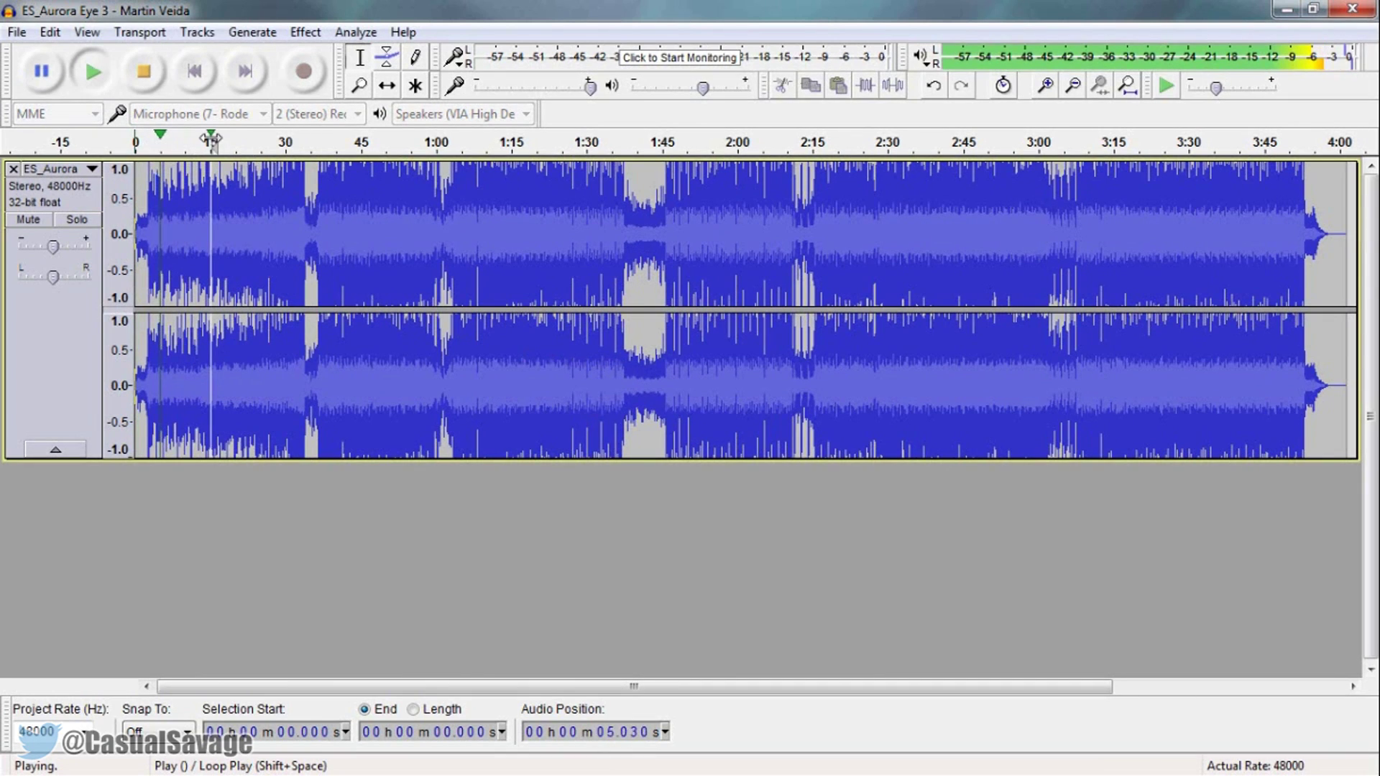
{"action": "left_click", "coordinate": [210, 141]}
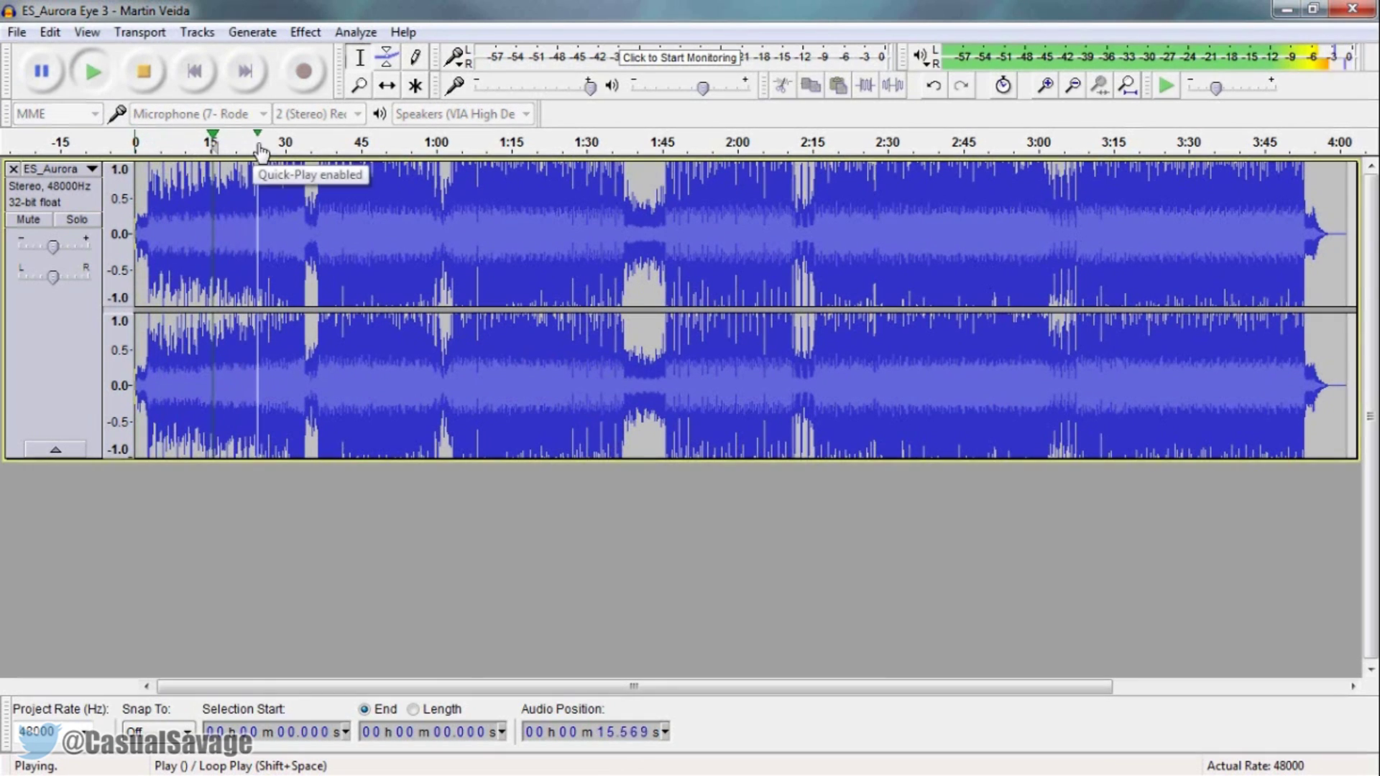
{"action": "left_click", "coordinate": [142, 80]}
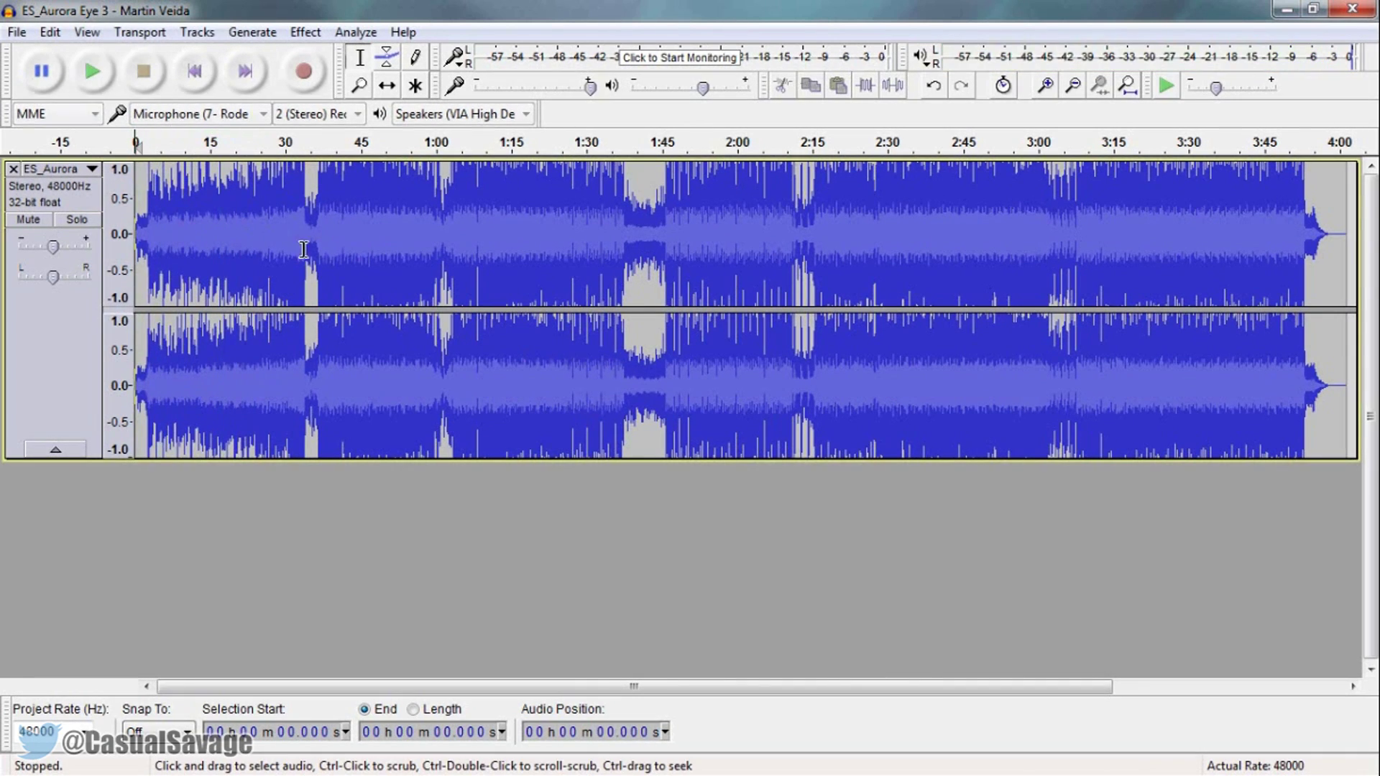
{"action": "left_click", "coordinate": [306, 144]}
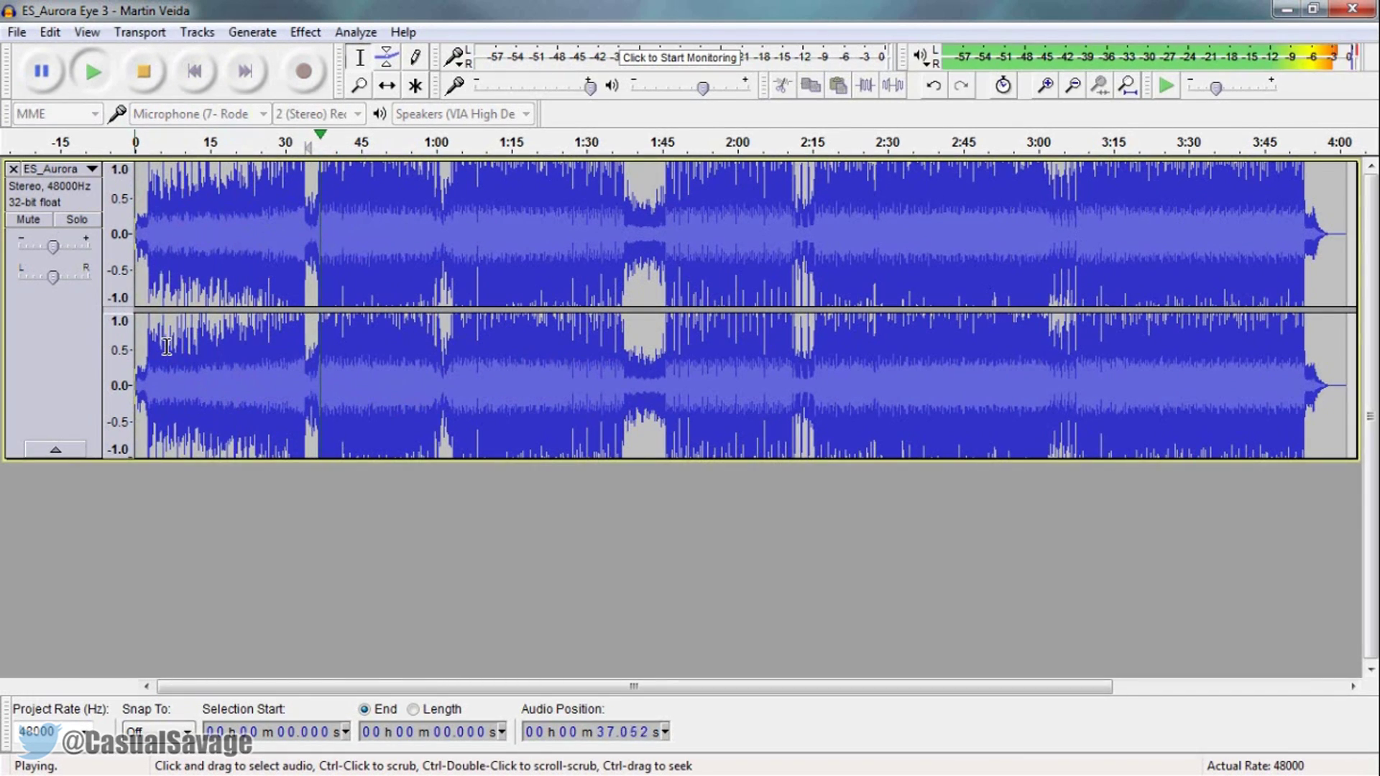
{"action": "left_click", "coordinate": [145, 74]}
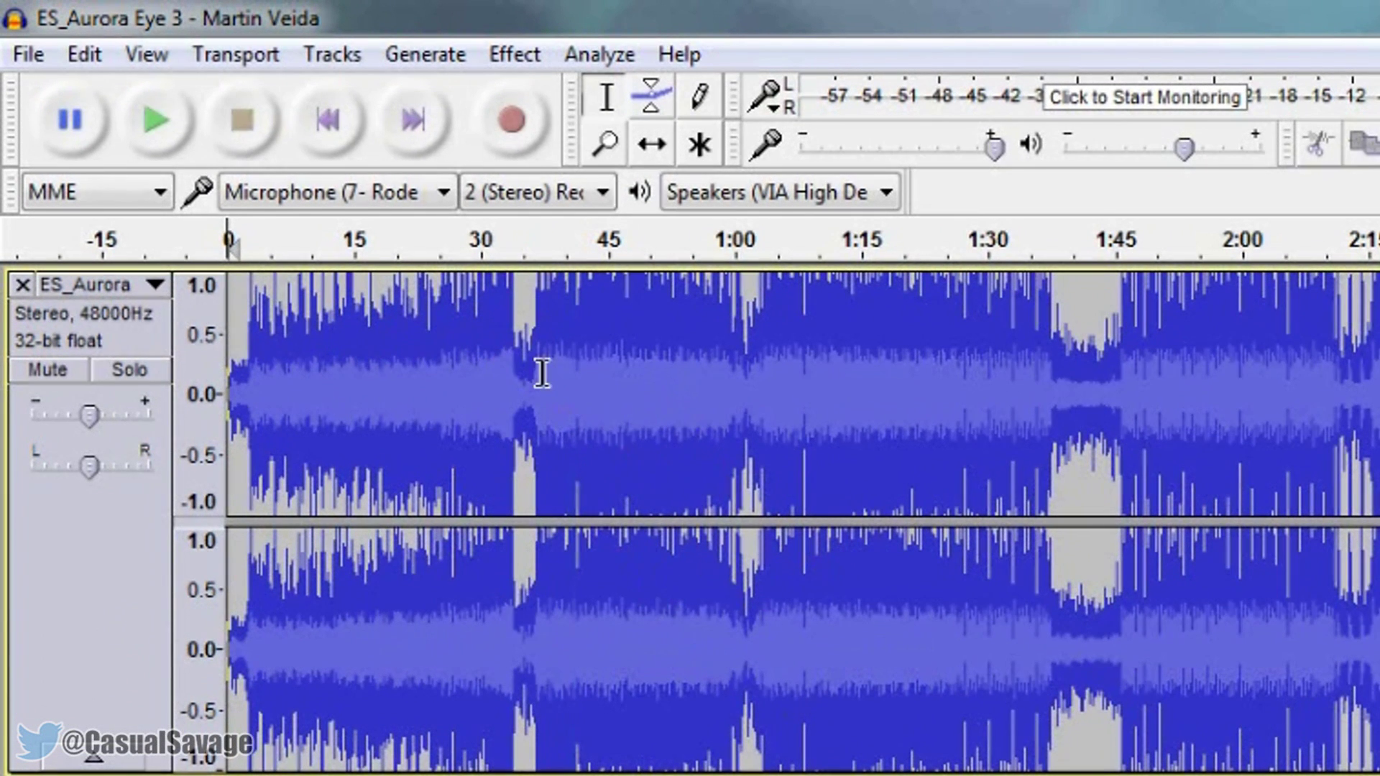
Step: Zoom in on the quiet break near 0:35 and select from about 37 s back to the start
{"action": "left_click", "coordinate": [605, 144]}
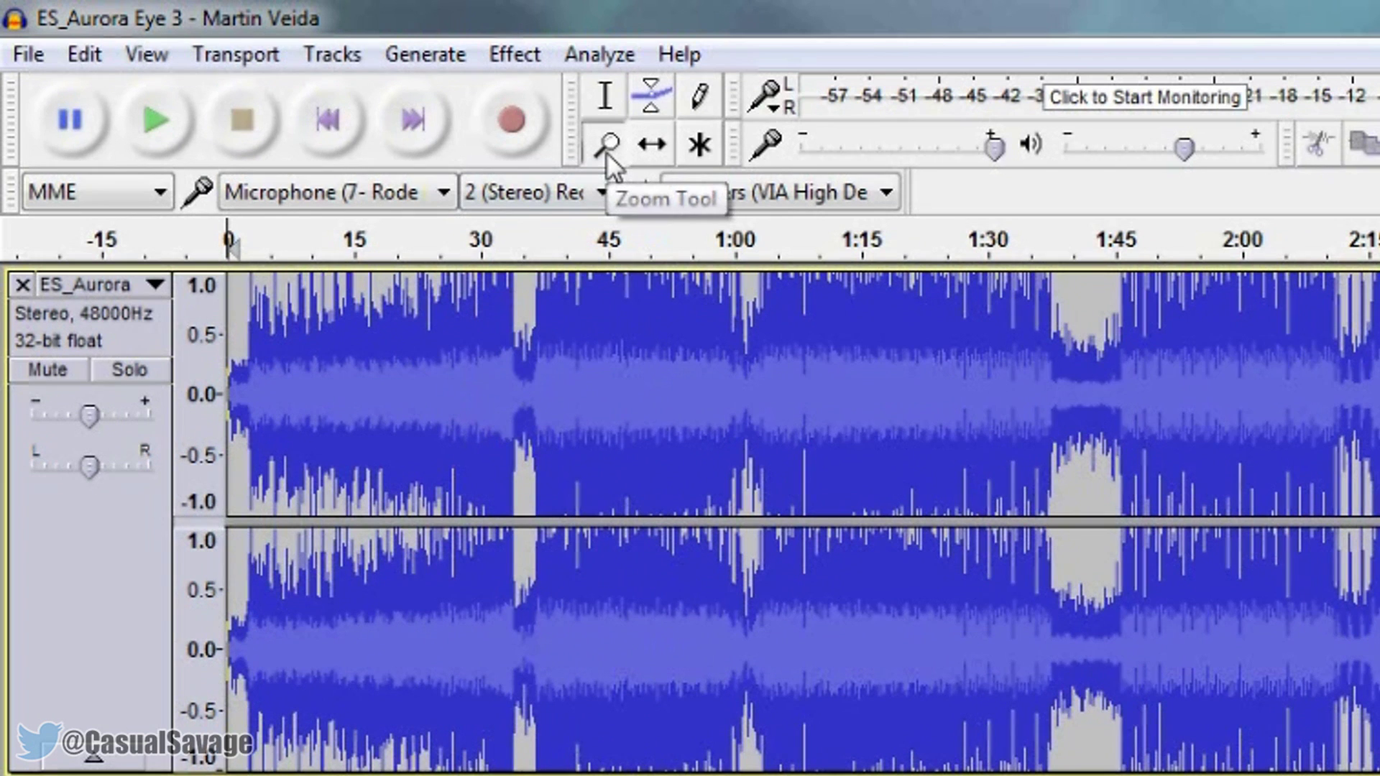
{"action": "left_click", "coordinate": [525, 389]}
{"action": "left_click", "coordinate": [524, 389]}
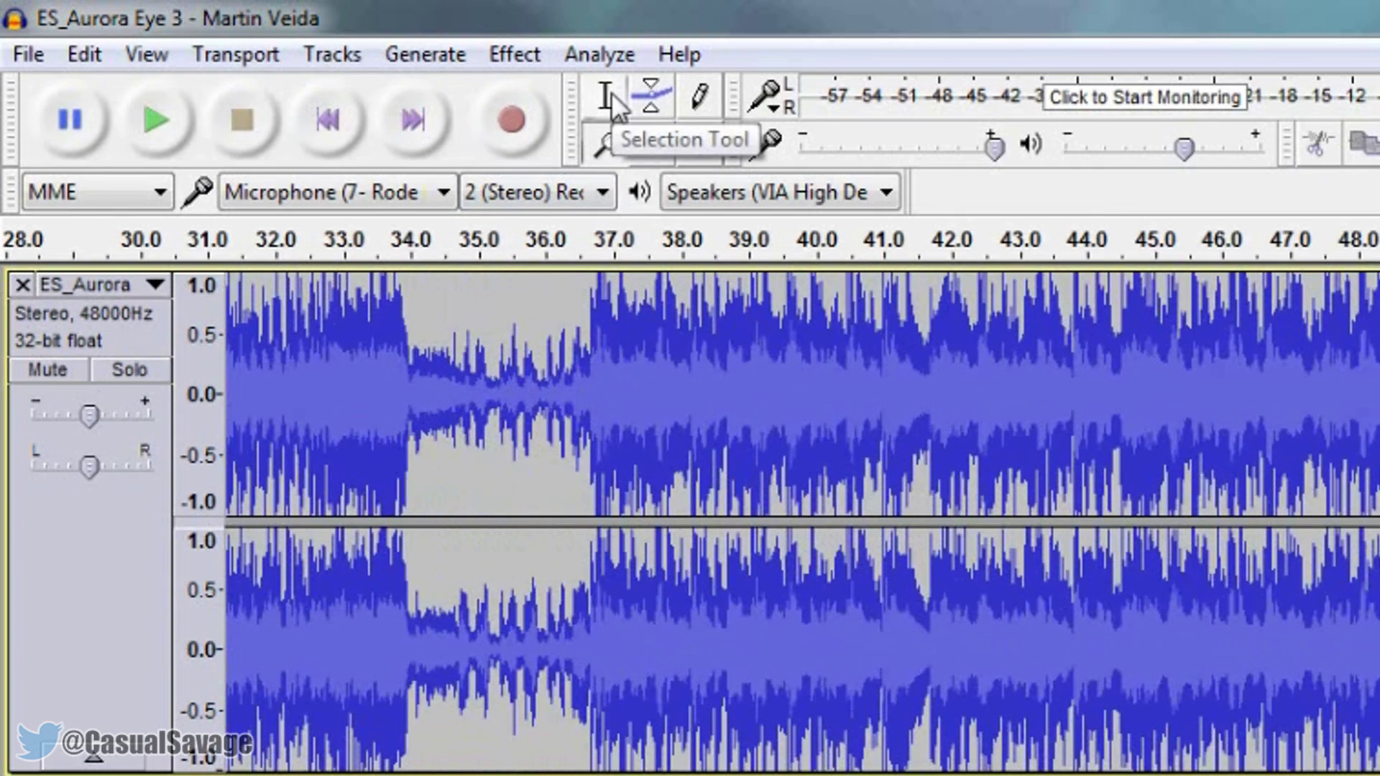
{"action": "left_click", "coordinate": [610, 92]}
{"action": "left_click_drag", "start_coordinate": [589, 379], "coordinate": [194, 379]}
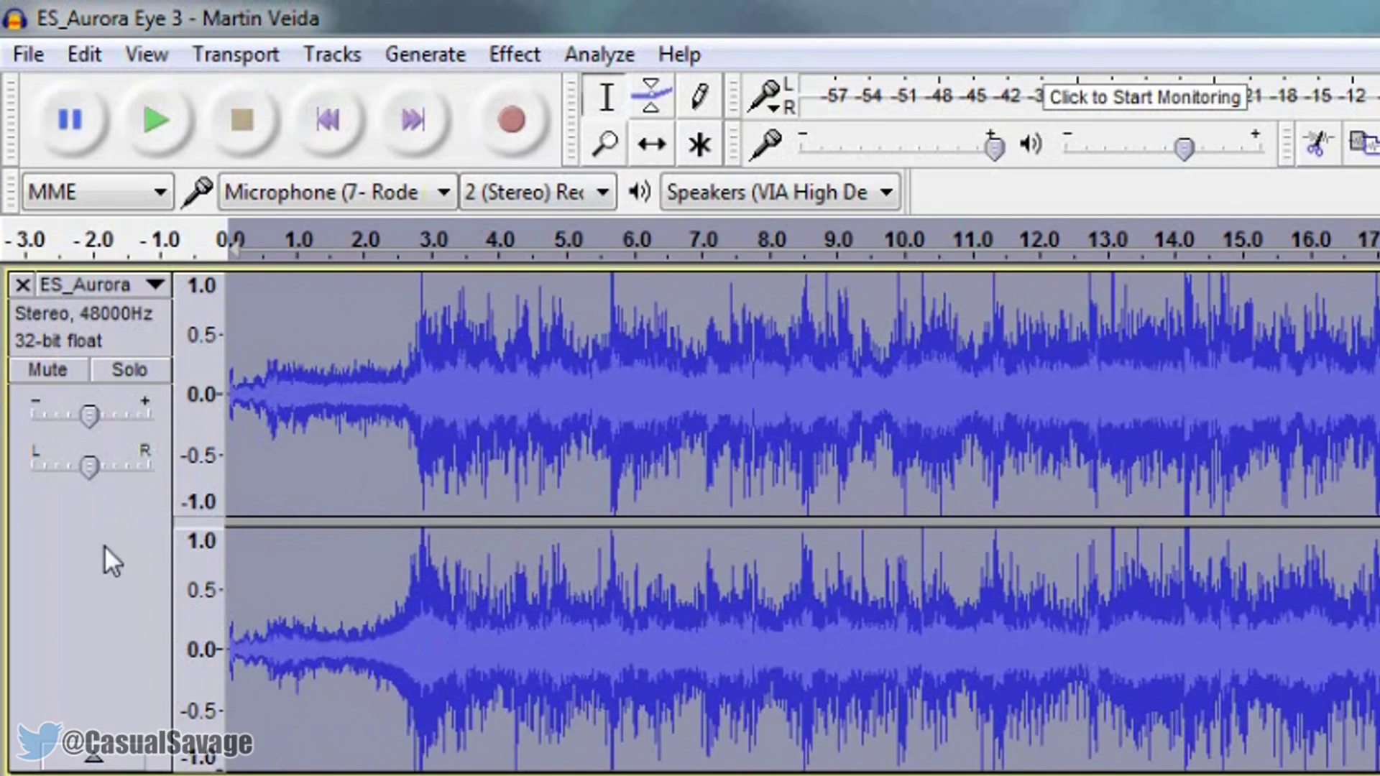
{"action": "left_click", "coordinate": [526, 50]}
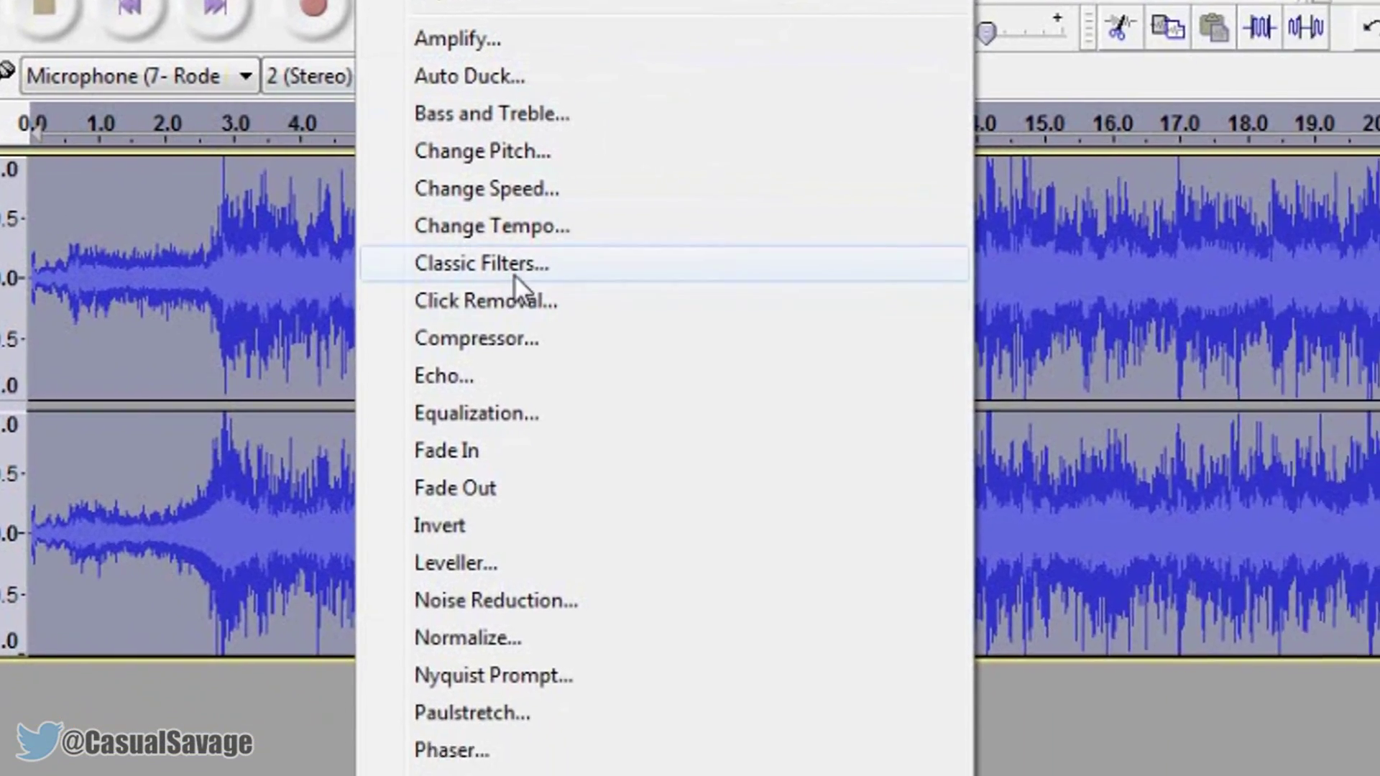
Step: Apply a Butterworth lowpass Classic Filter with a 750 Hz cutoff to the selected intro
{"action": "left_click", "coordinate": [514, 273]}
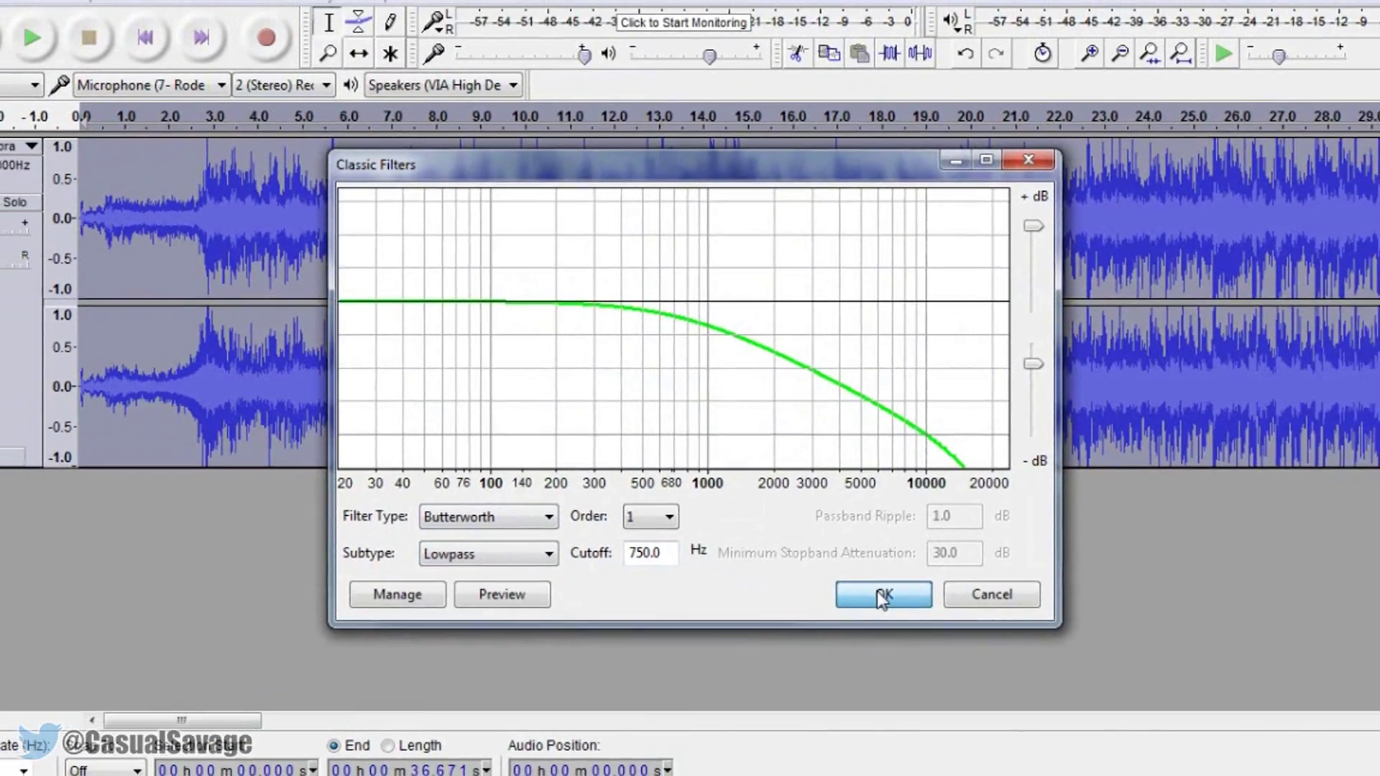
{"action": "left_click", "coordinate": [904, 648]}
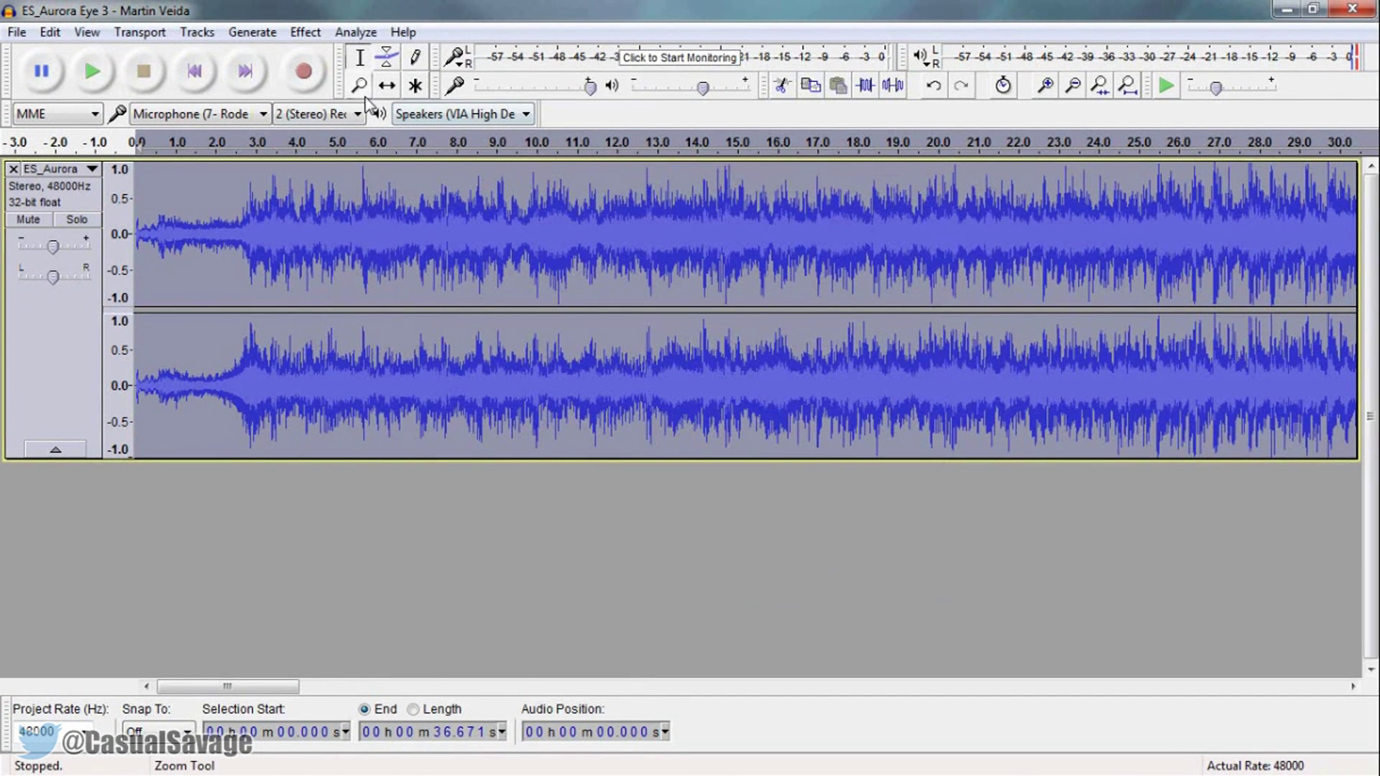
{"action": "left_click", "coordinate": [348, 73]}
Step: Zoom out to the first two minutes, play back the muffled intro, then select 0:42–0:45
{"action": "right_click", "coordinate": [400, 241]}
{"action": "right_click", "coordinate": [410, 247]}
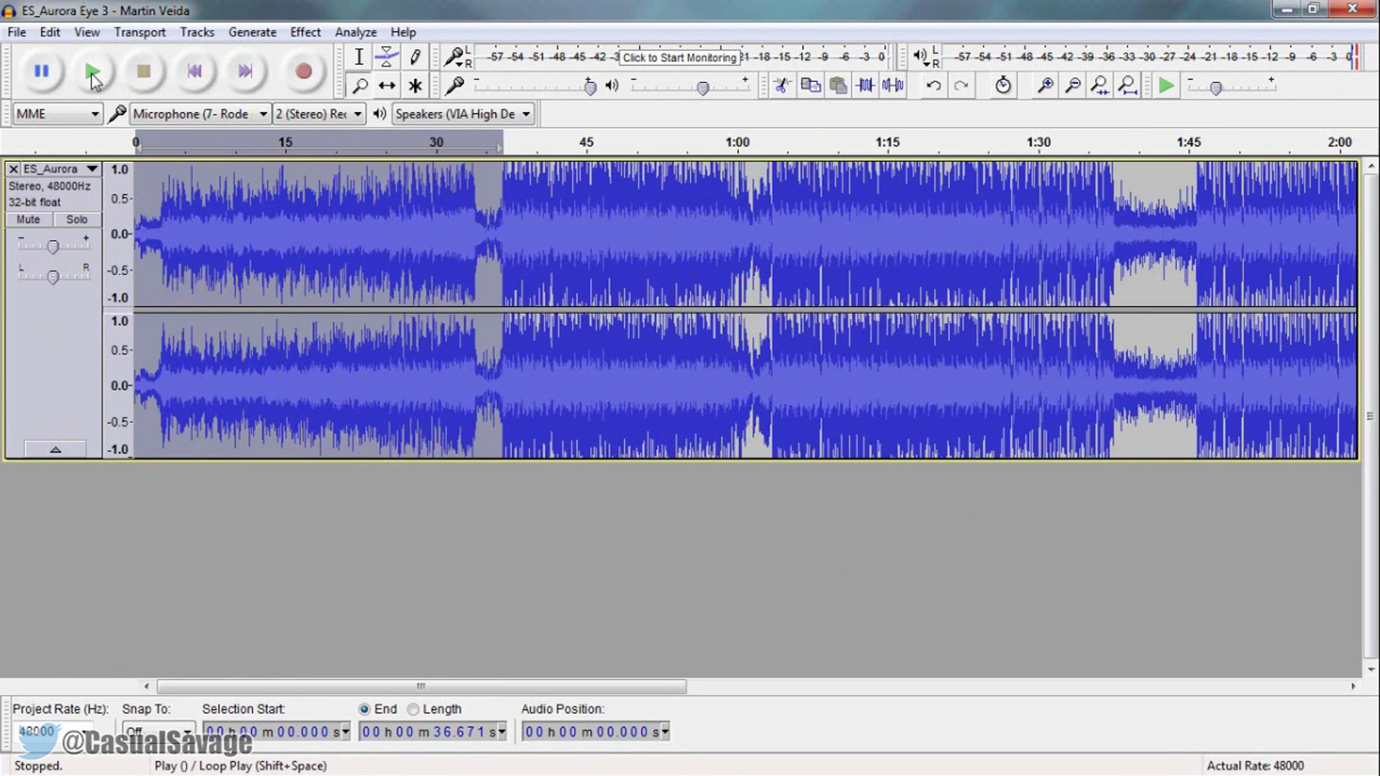
{"action": "left_click", "coordinate": [94, 72]}
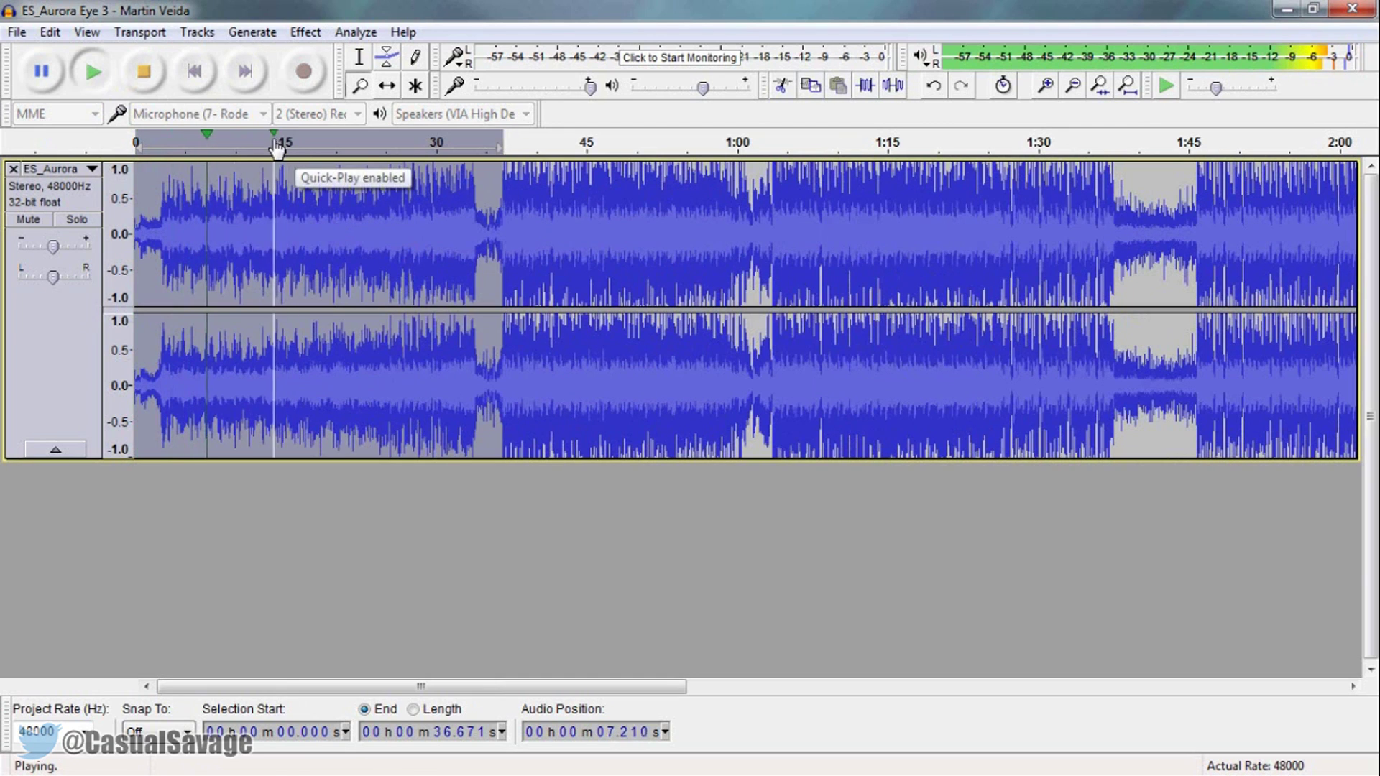
{"action": "key", "text": "space"}
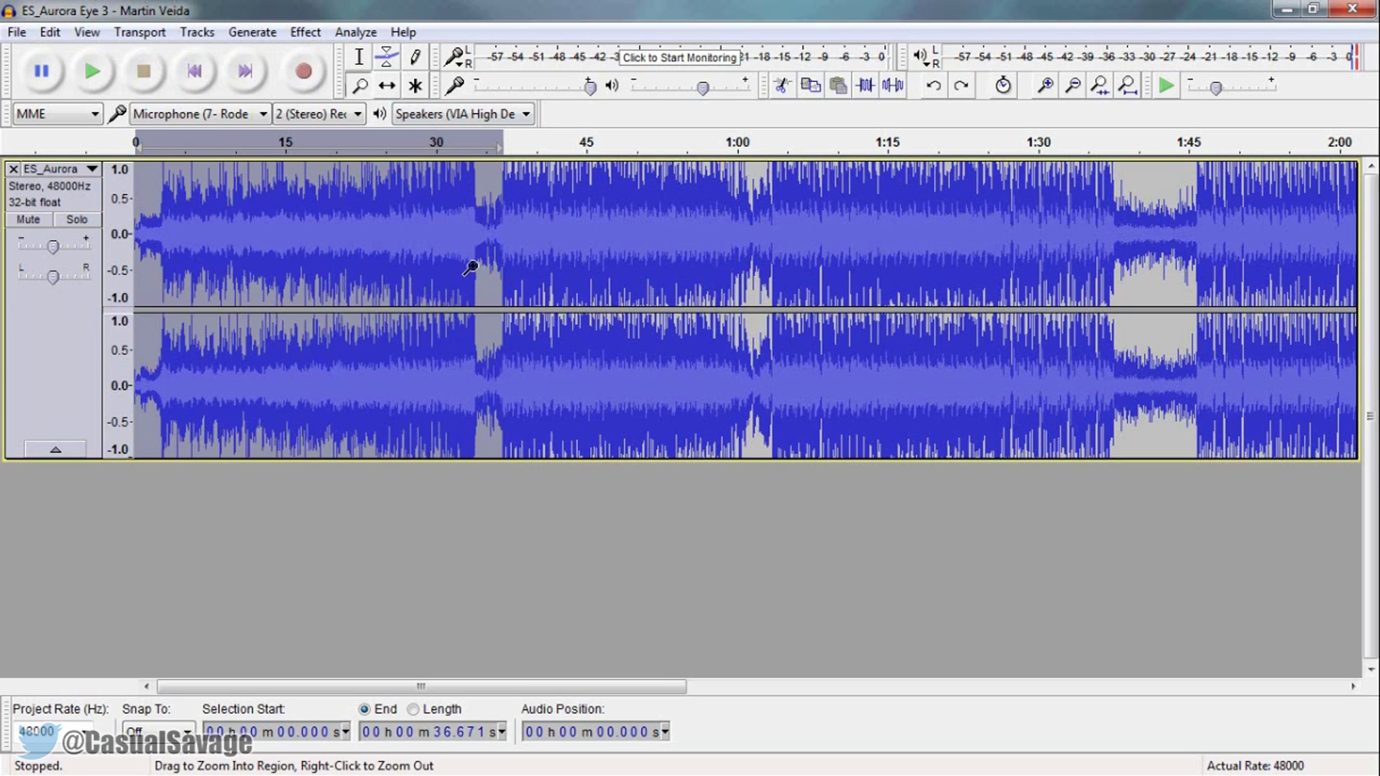
{"action": "left_click", "coordinate": [359, 57]}
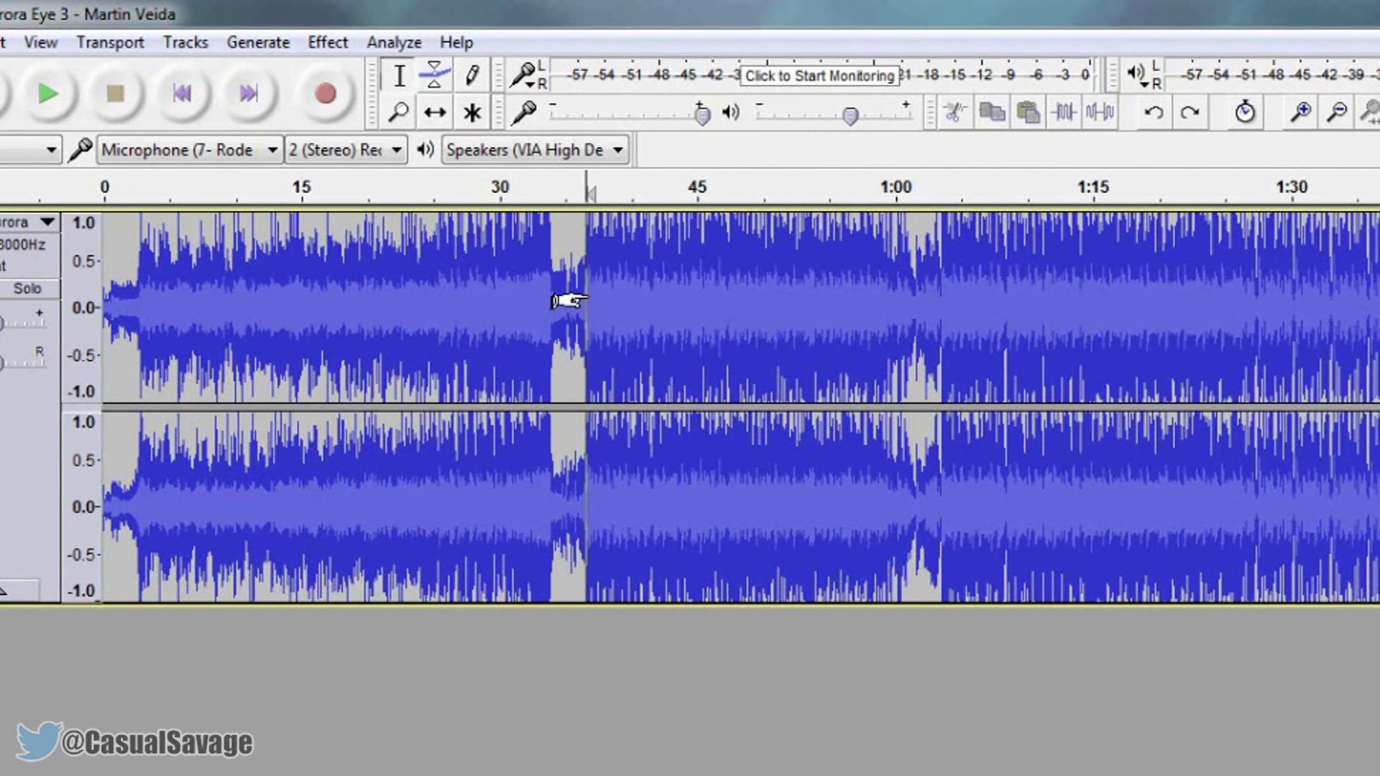
{"action": "left_click_drag", "start_coordinate": [633, 297], "coordinate": [700, 302]}
Step: Apply the 750 Hz lowpass Classic Filter to the short stretch near 0:42
{"action": "left_click", "coordinate": [328, 42]}
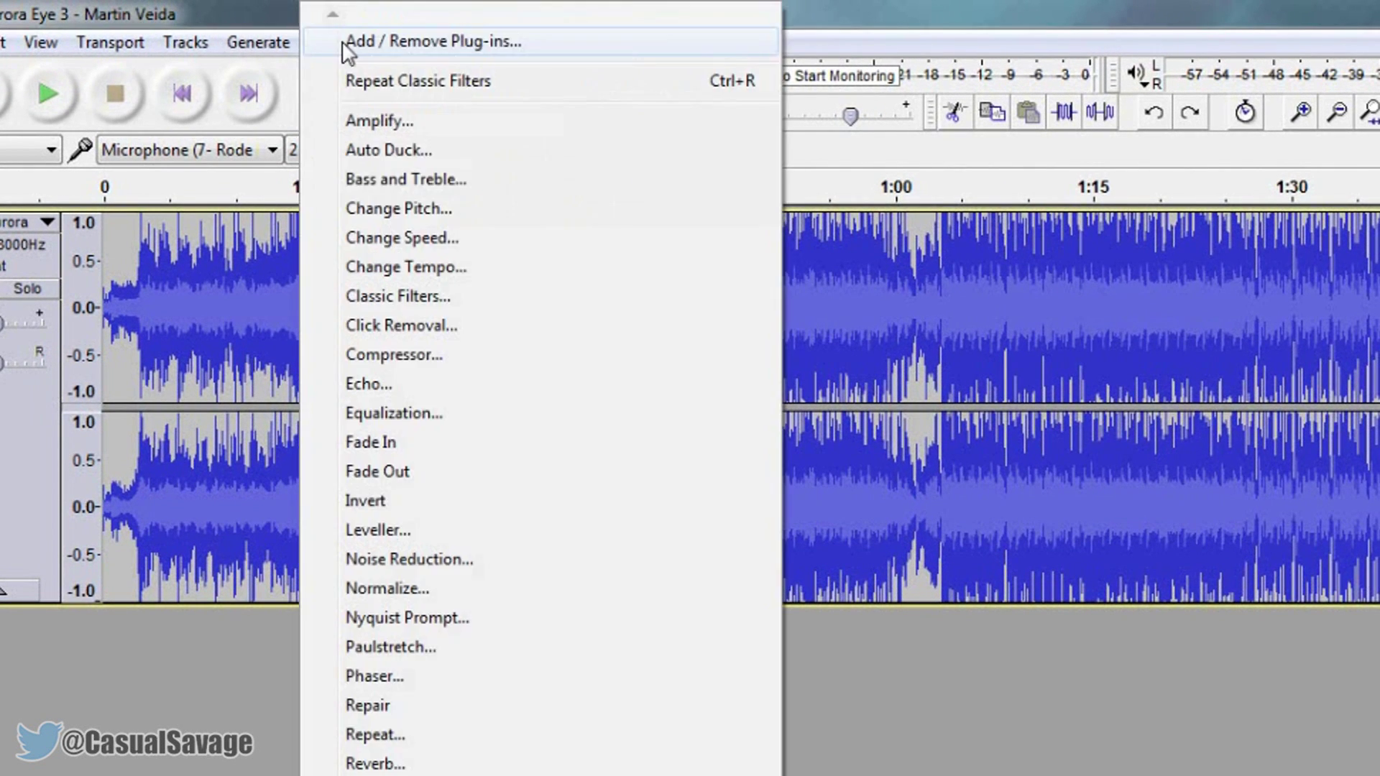
{"action": "left_click", "coordinate": [398, 296]}
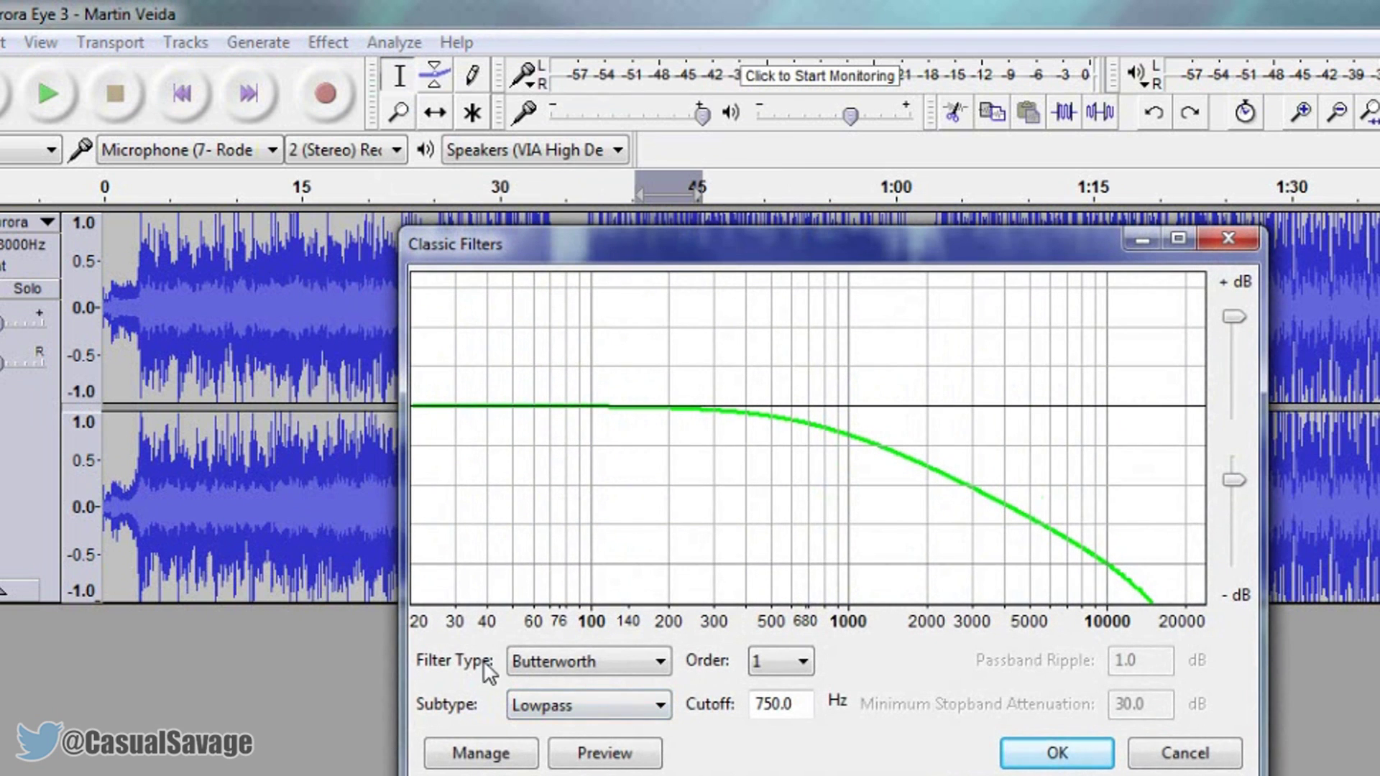
{"action": "left_click", "coordinate": [1055, 752]}
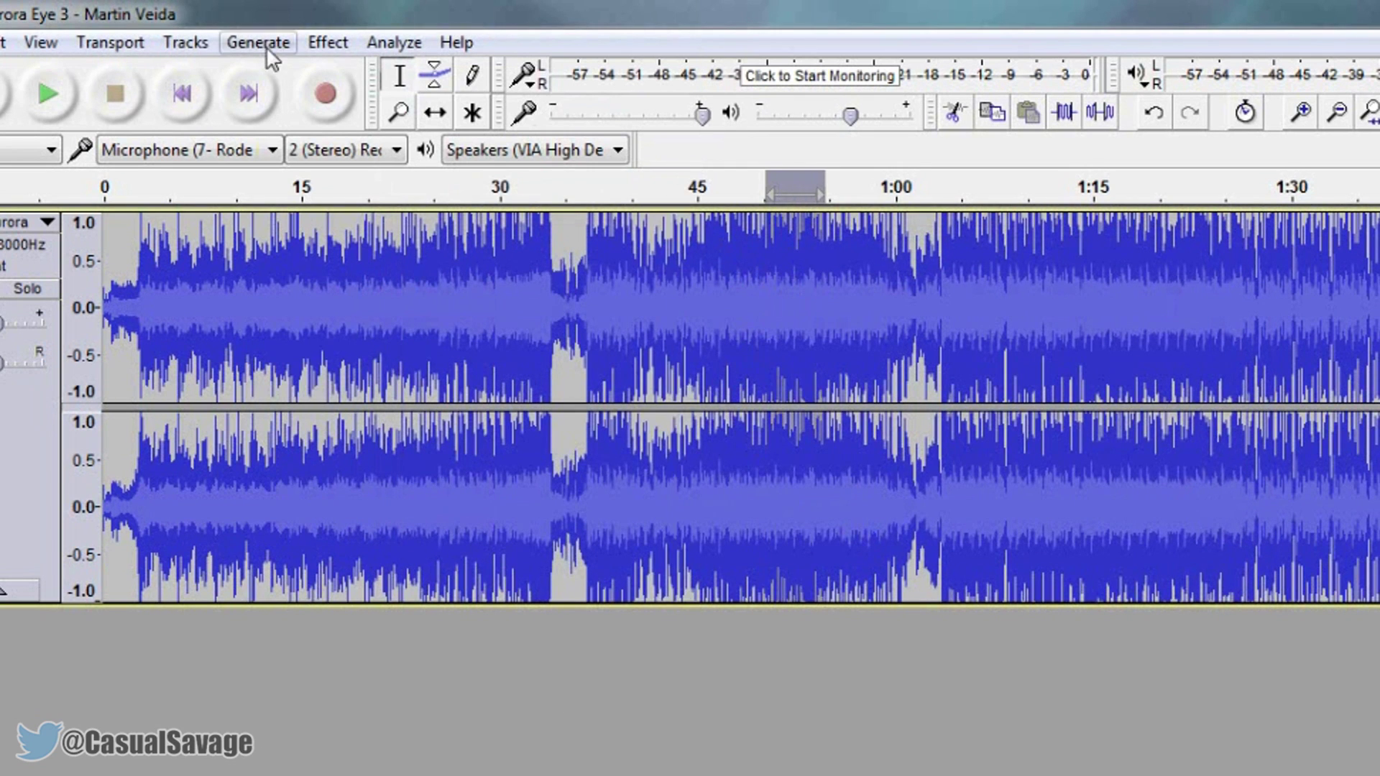
Step: Apply the same lowpass filter to the stretch near 0:50, then clear the selection
{"action": "left_click", "coordinate": [316, 41]}
{"action": "left_click", "coordinate": [460, 295]}
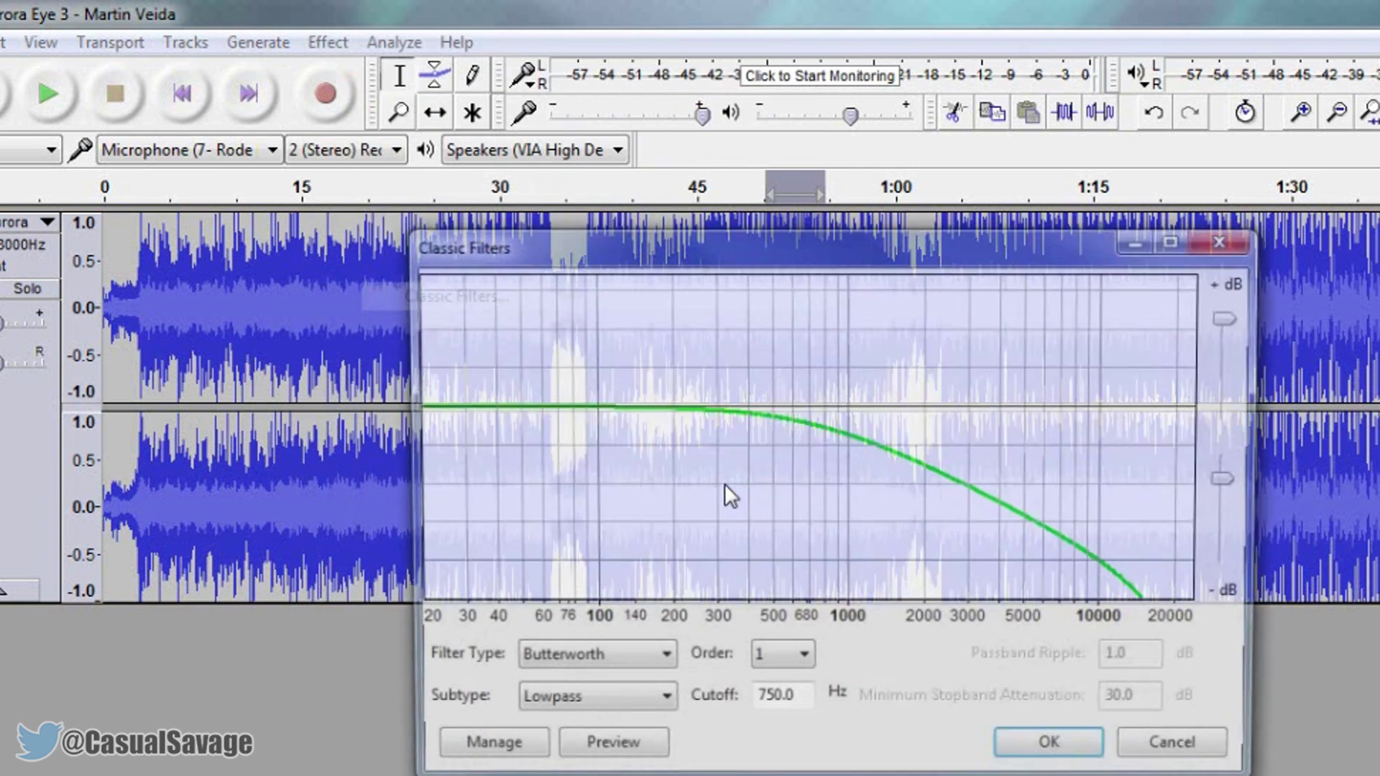
{"action": "left_click", "coordinate": [1043, 752]}
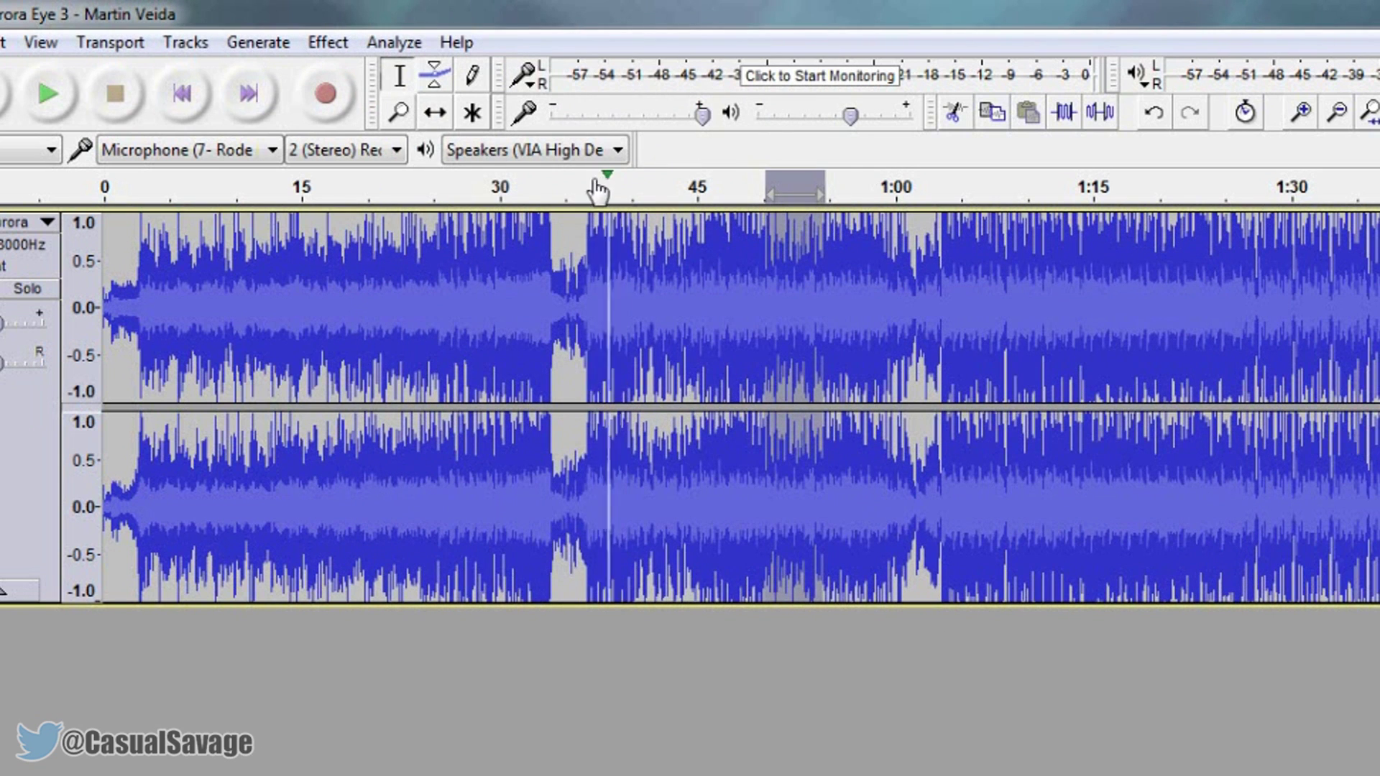
{"action": "left_click", "coordinate": [600, 297]}
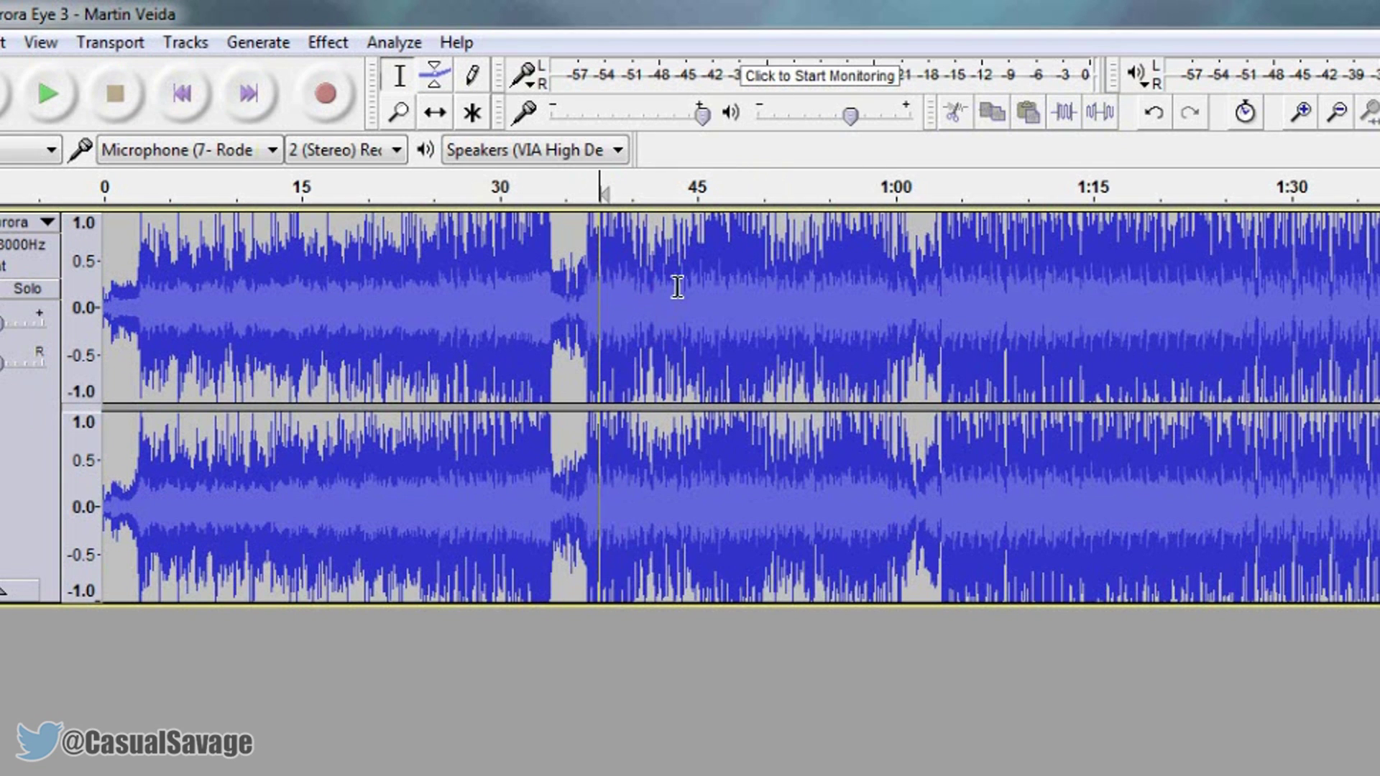
{"action": "left_click", "coordinate": [796, 335]}
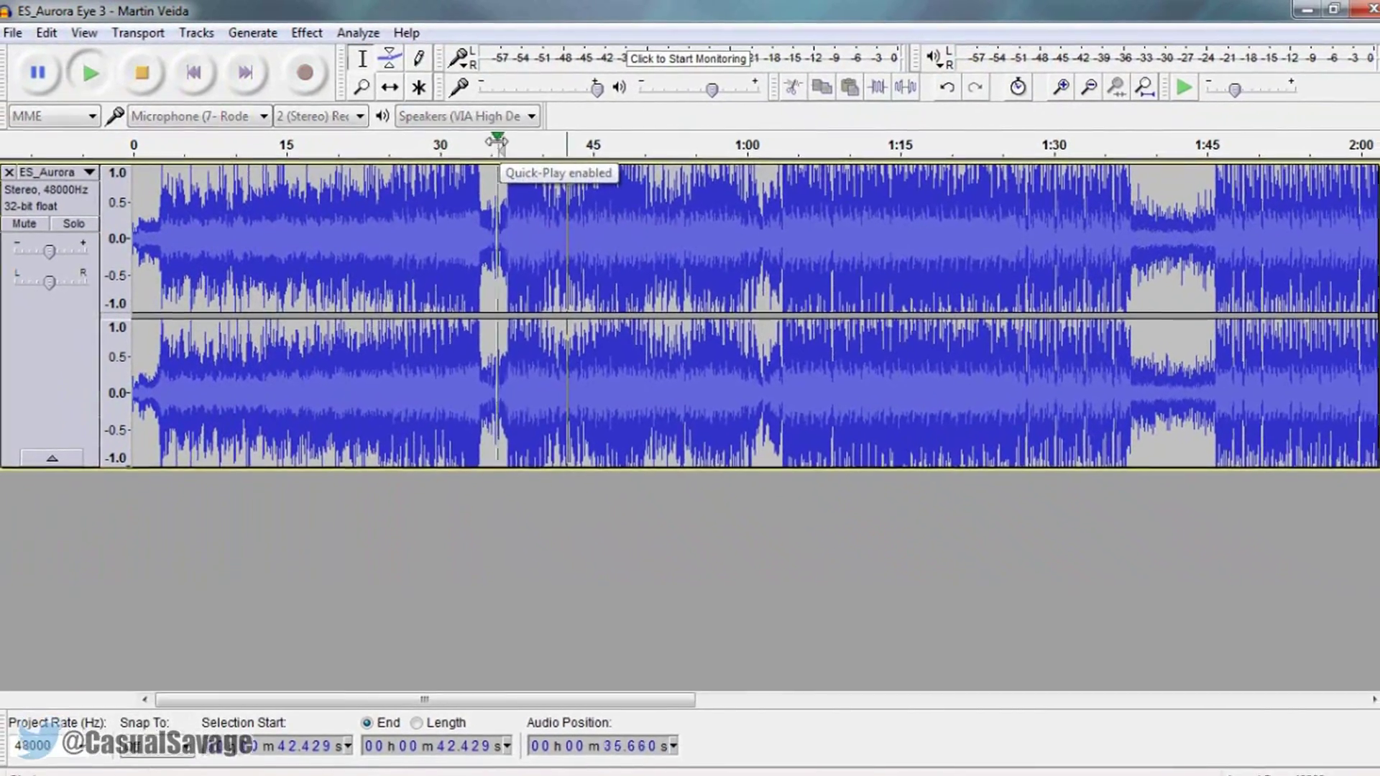
Step: Replay from about 0:36, then select the stretch from 1:01.724 to roughly 1:05.6
{"action": "left_click", "coordinate": [530, 163]}
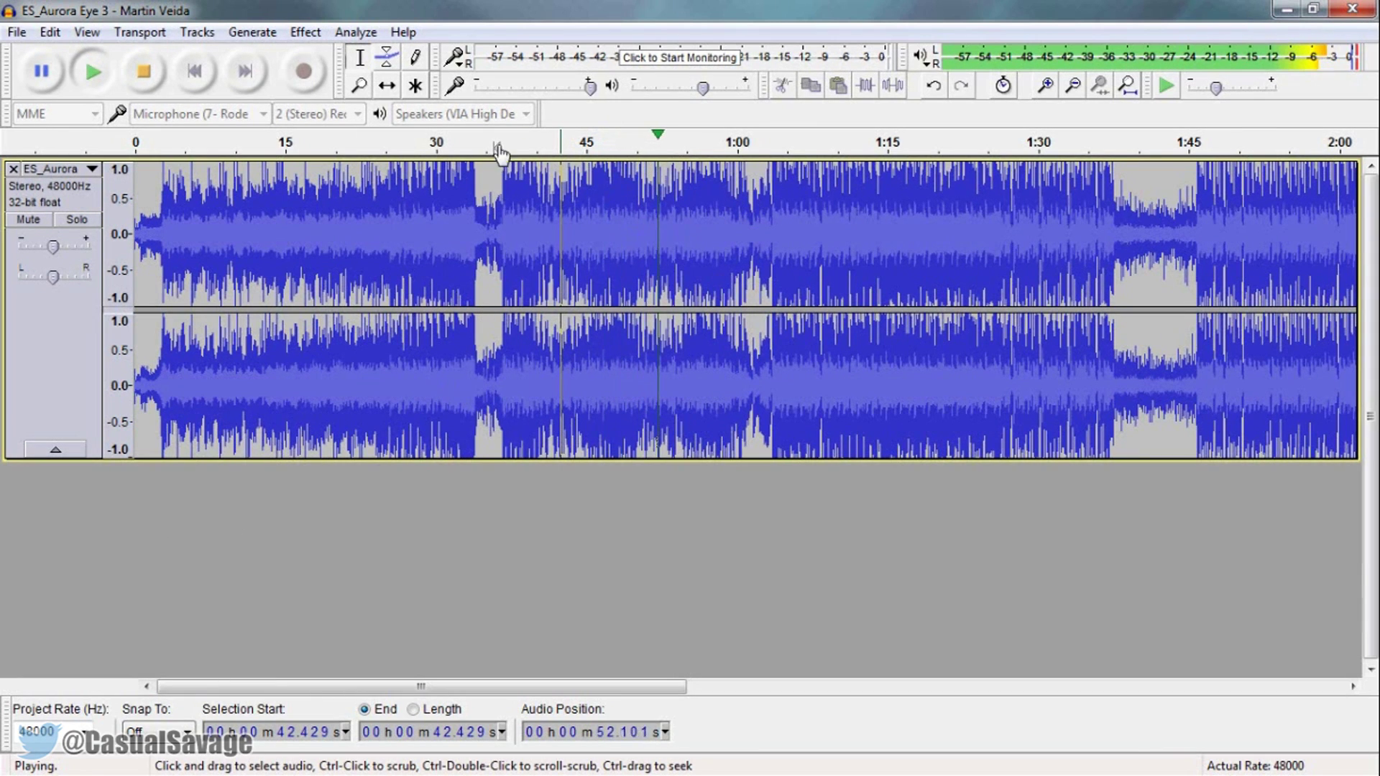
{"action": "key", "text": "space"}
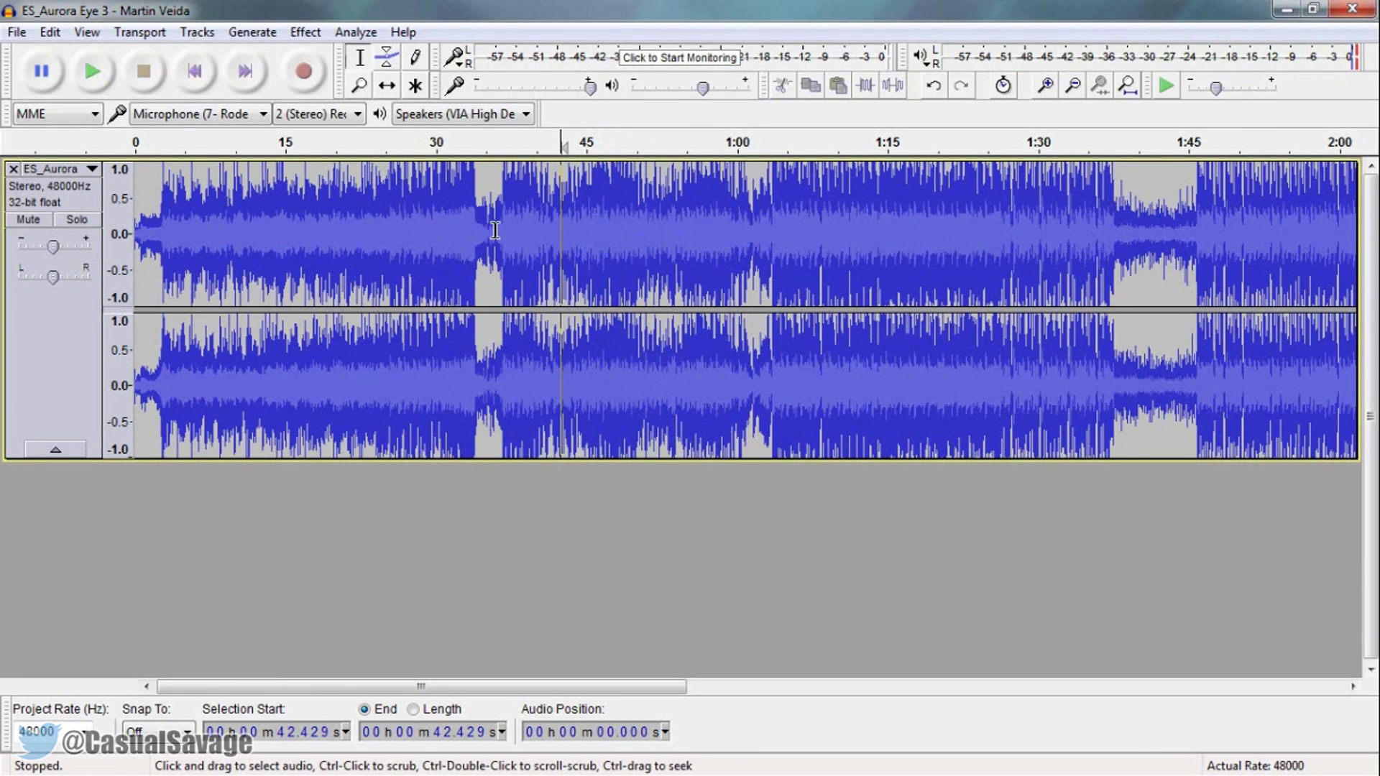
{"action": "left_click", "coordinate": [500, 230]}
{"action": "key", "text": "shift+Home"}
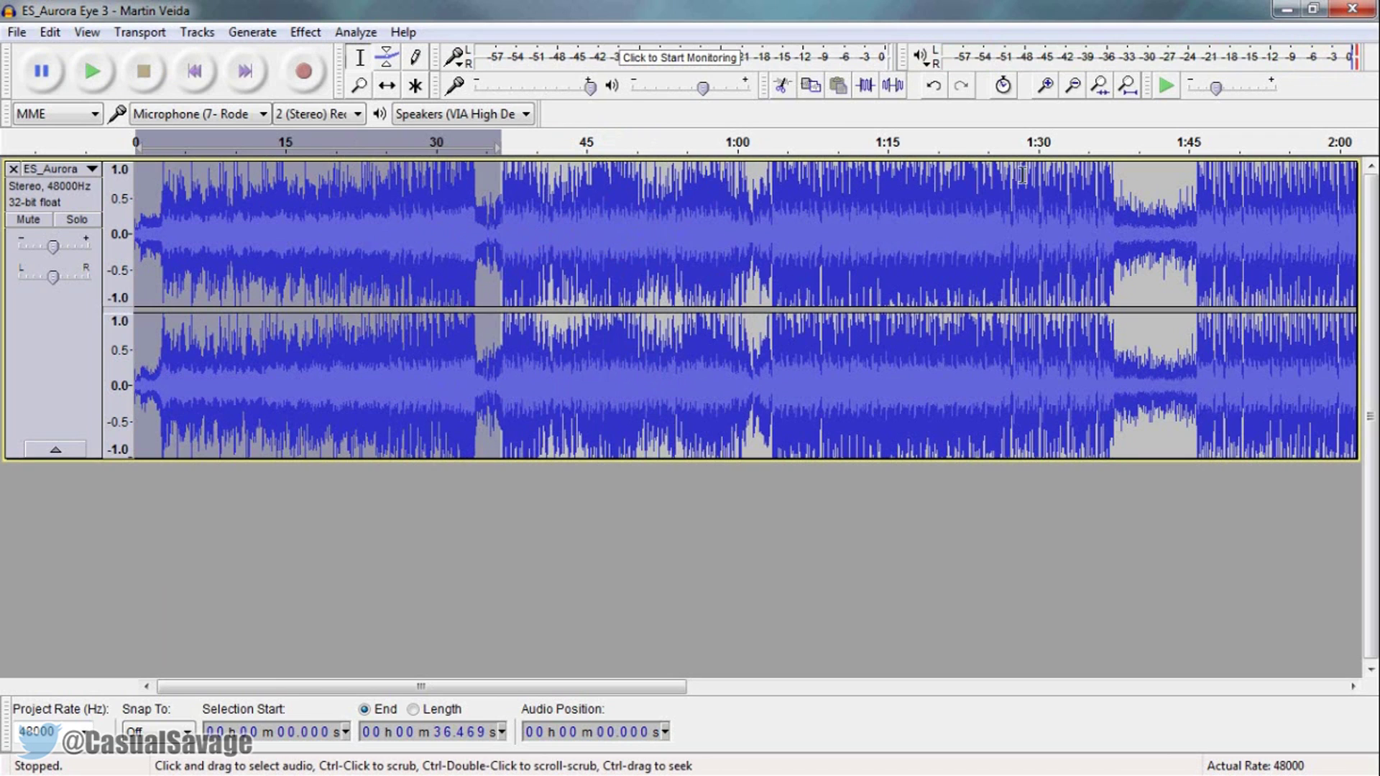
{"action": "left_click_drag", "start_coordinate": [546, 245], "coordinate": [573, 239]}
{"action": "left_click_drag", "start_coordinate": [753, 231], "coordinate": [797, 256]}
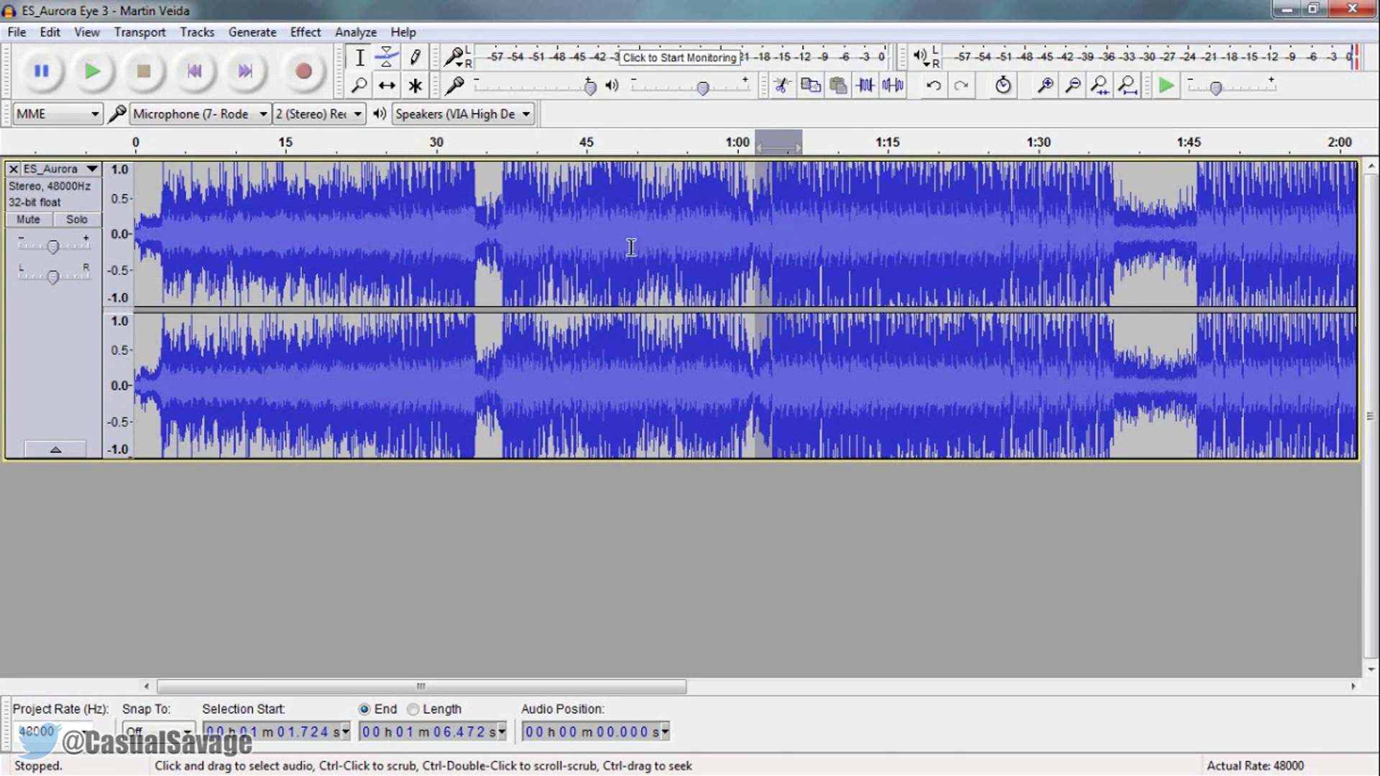